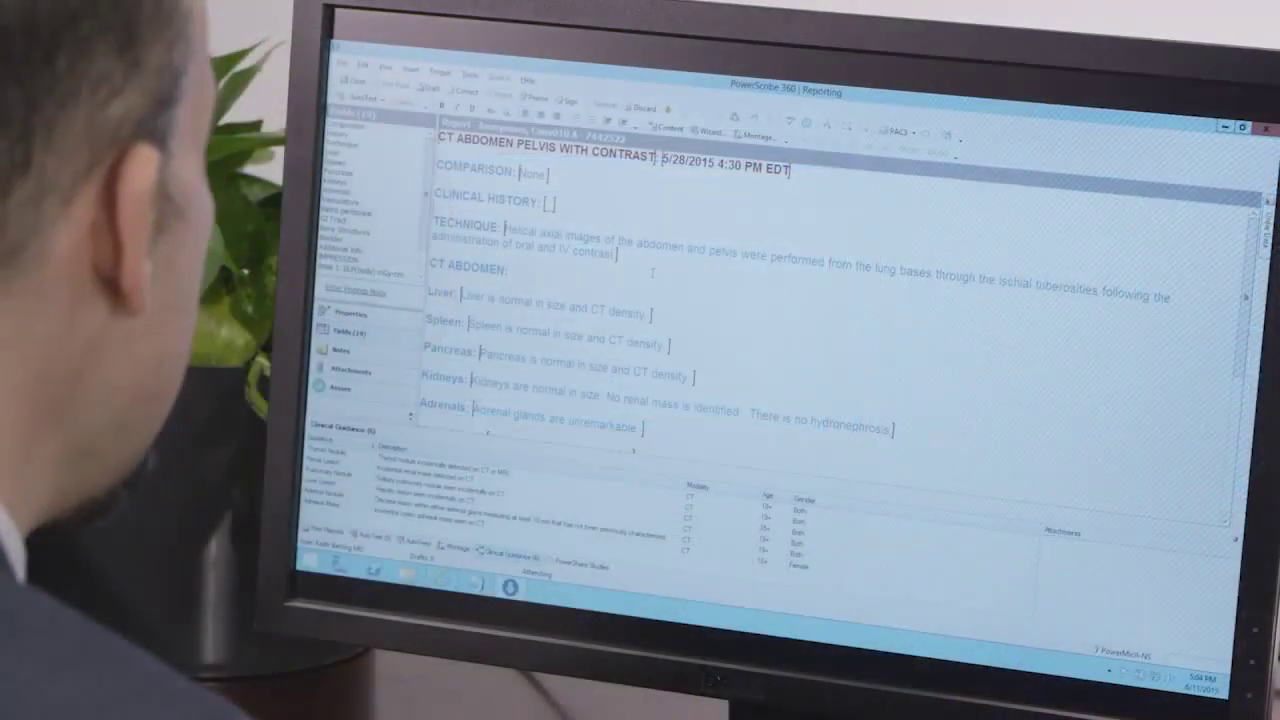
Move to the Adrenals field of the report and bring up the CT clinical guidance topic list.
{"action": "scroll", "coordinate": [652, 271], "scroll_direction": "down", "scroll_amount": 2}
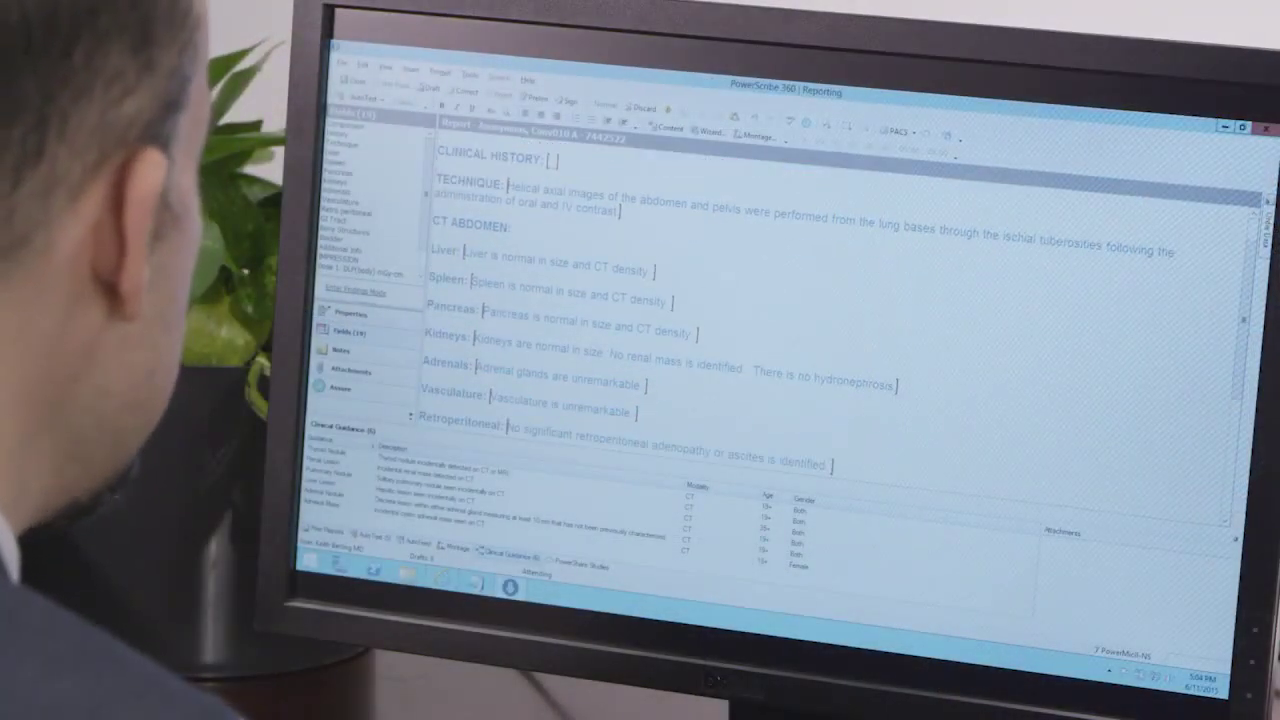
{"action": "scroll", "coordinate": [700, 300], "scroll_direction": "down", "scroll_amount": 1}
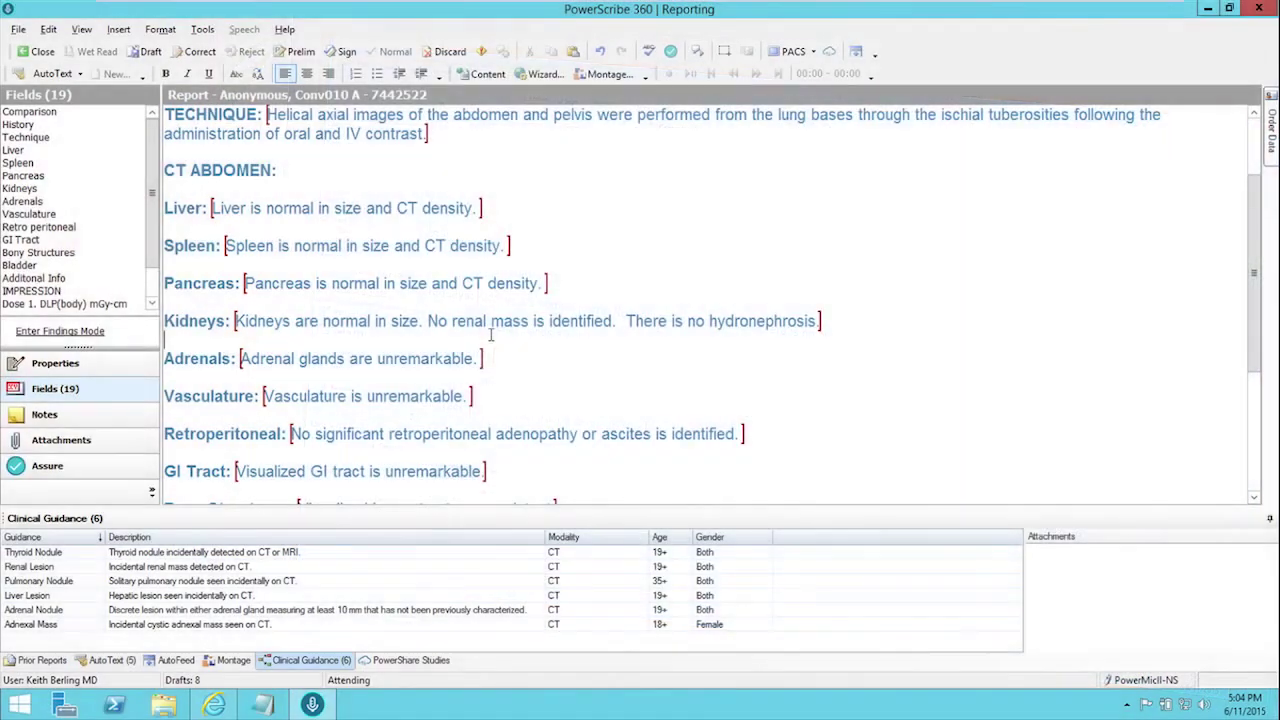
{"action": "key", "text": "Tab"}
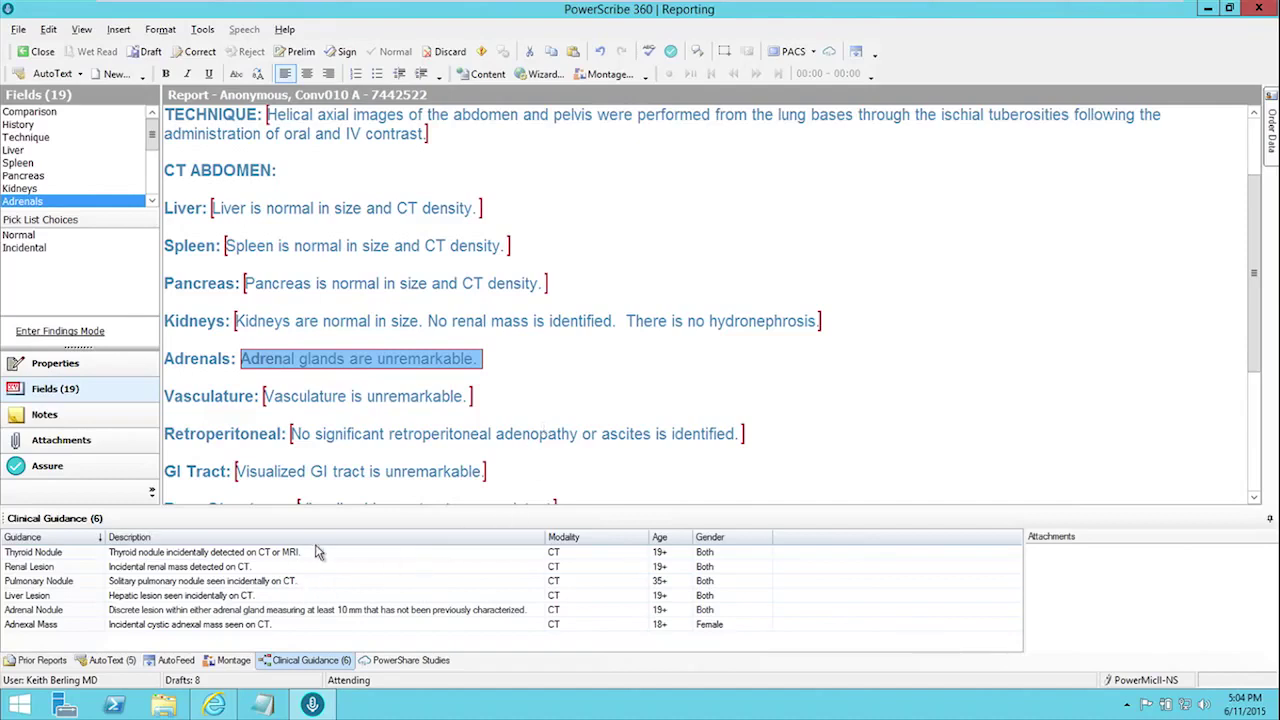
{"action": "left_click", "coordinate": [311, 662]}
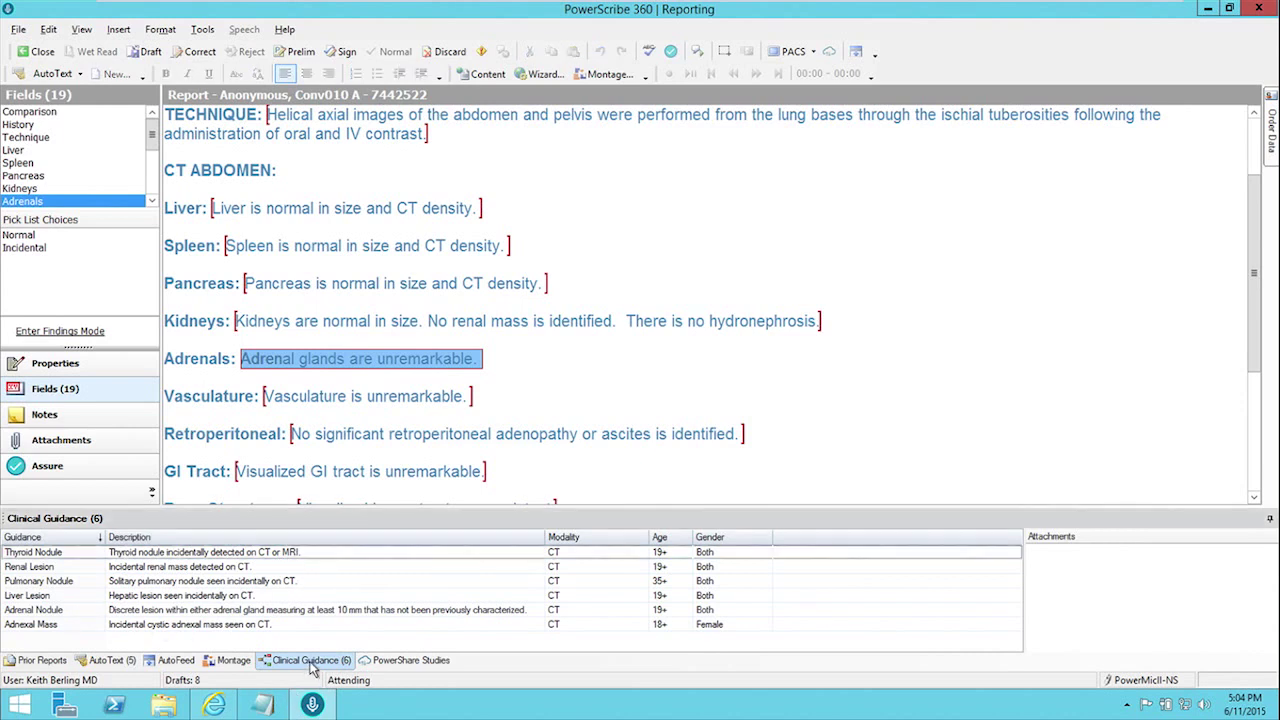
Select the Adrenal Nodule guidance and view its White Paper Algorithm flowchart in Paint.
{"action": "left_click", "coordinate": [35, 610]}
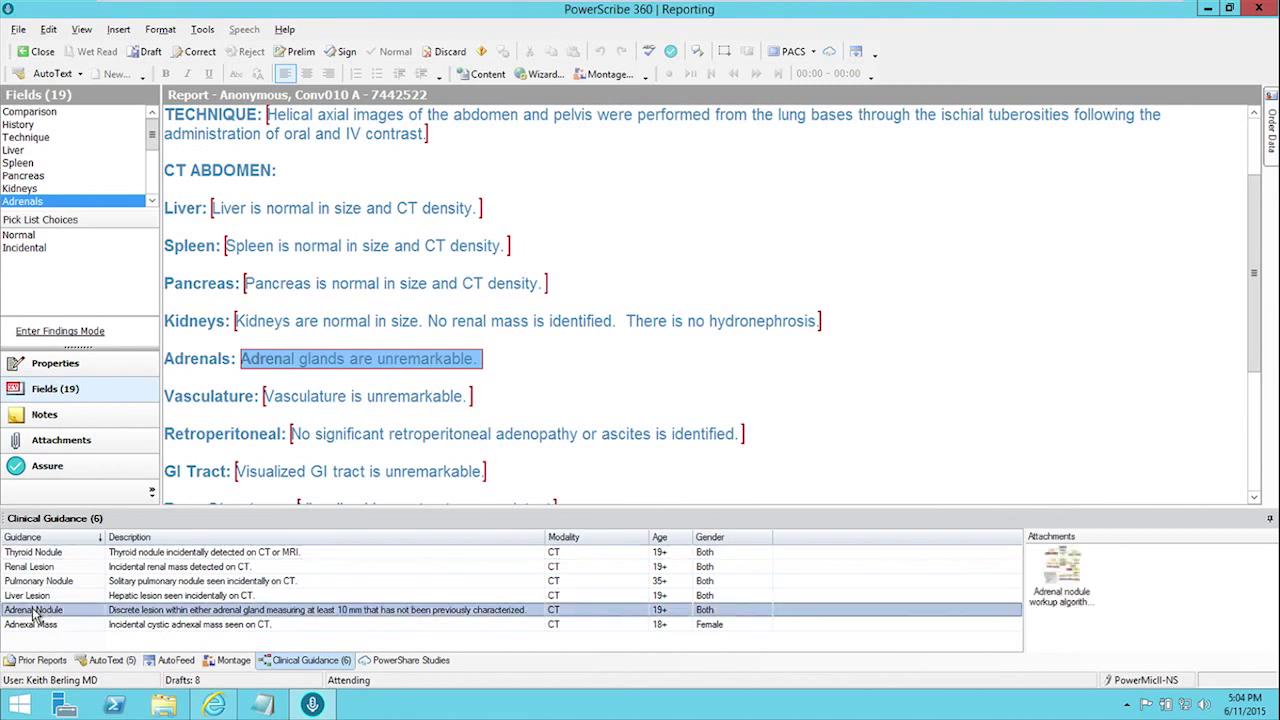
{"action": "double_click", "coordinate": [1063, 575]}
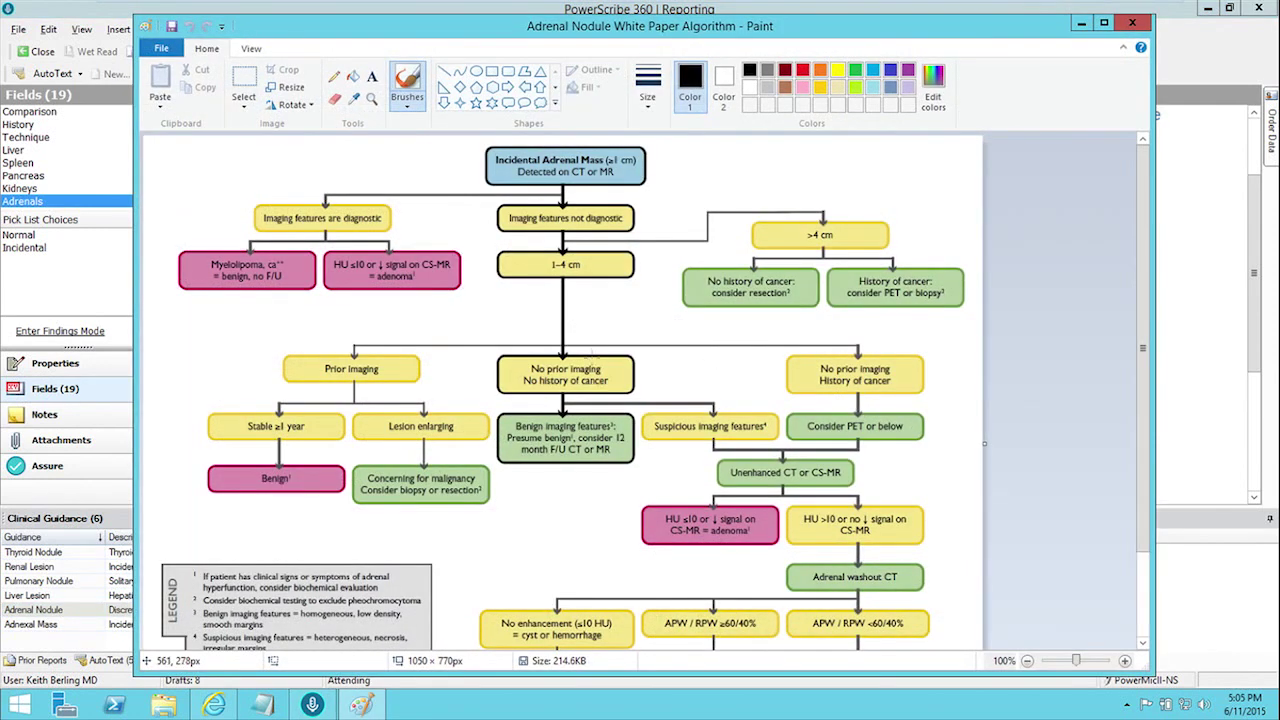
{"action": "scroll", "coordinate": [592, 355], "scroll_direction": "down", "scroll_amount": 3}
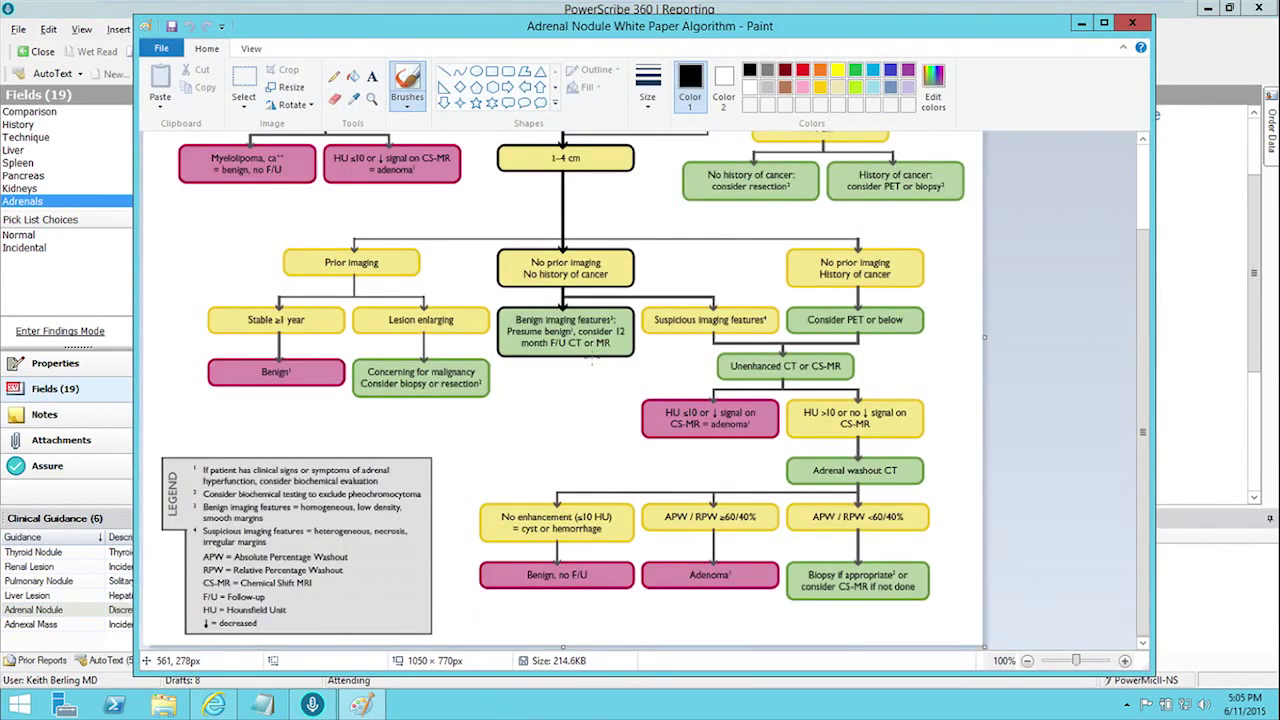
{"action": "scroll", "coordinate": [592, 362], "scroll_direction": "up", "scroll_amount": 3}
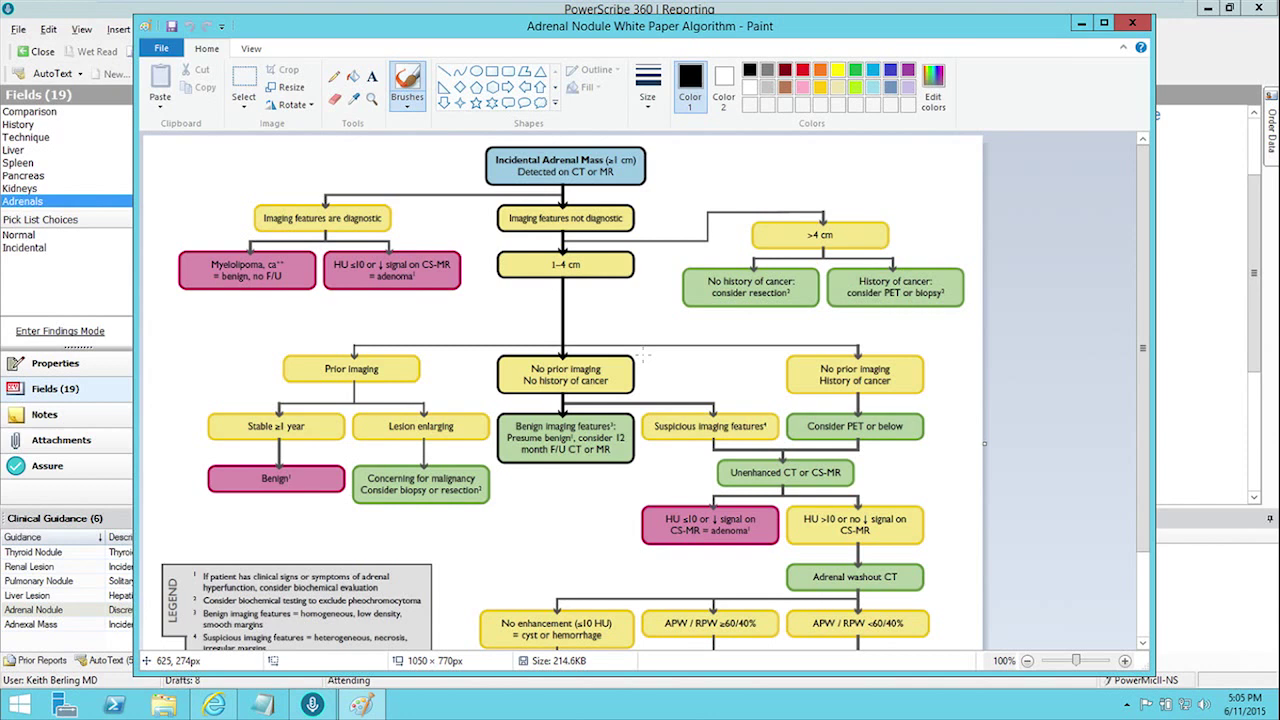
{"action": "scroll", "coordinate": [643, 355], "scroll_direction": "down", "scroll_amount": 3}
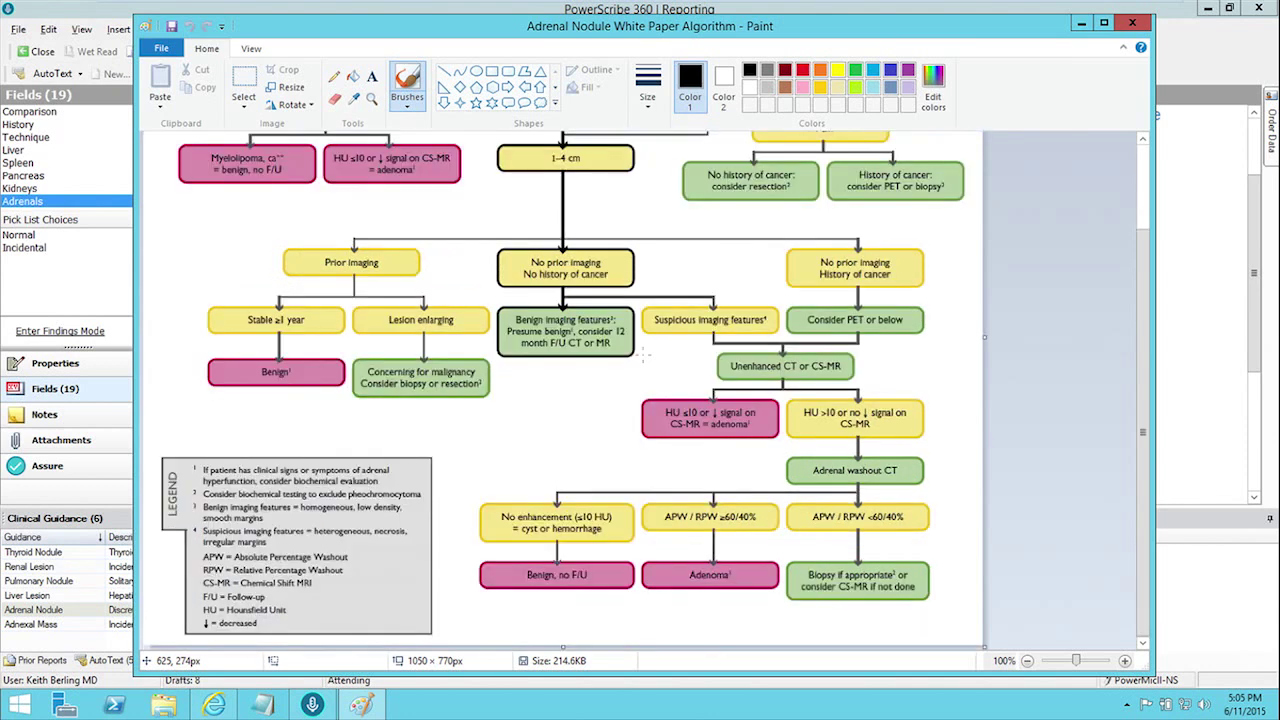
Close the flowchart, delete the default Adrenals sentence, and enter a 1.2 cm Left lesion in Adrenal Nodule guidance.
{"action": "left_click", "coordinate": [1130, 24]}
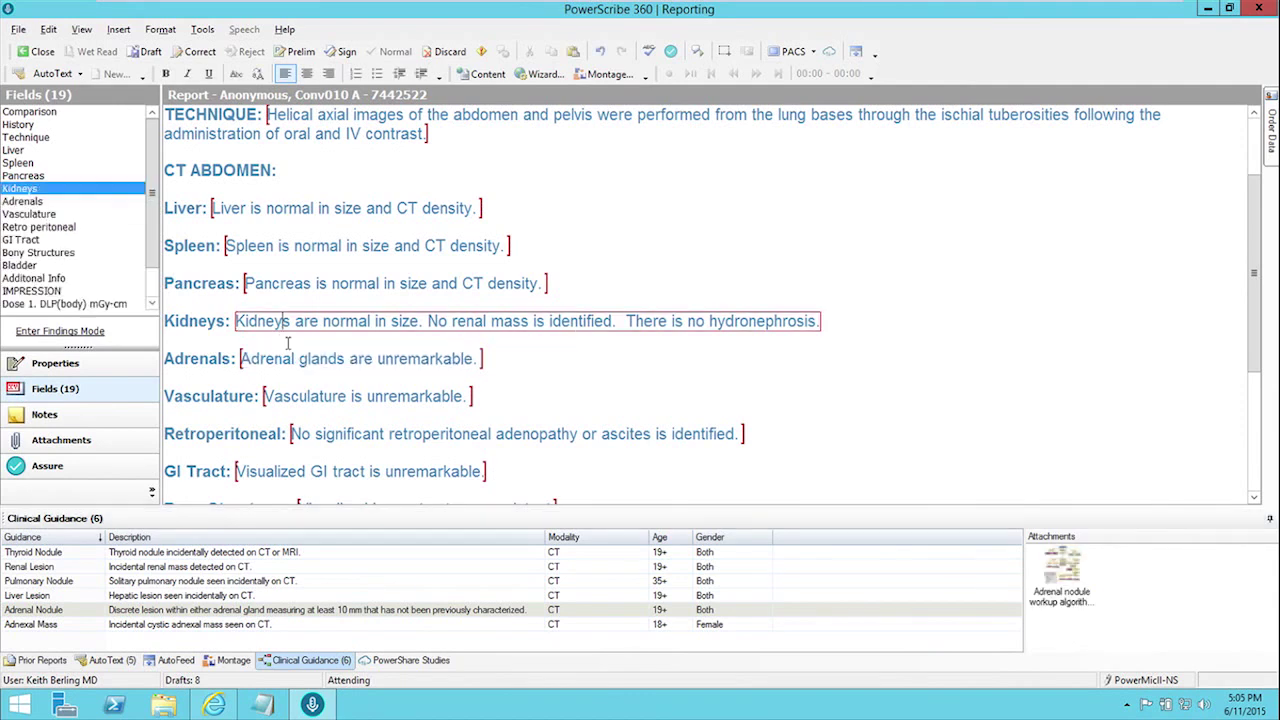
{"action": "key", "text": "Delete"}
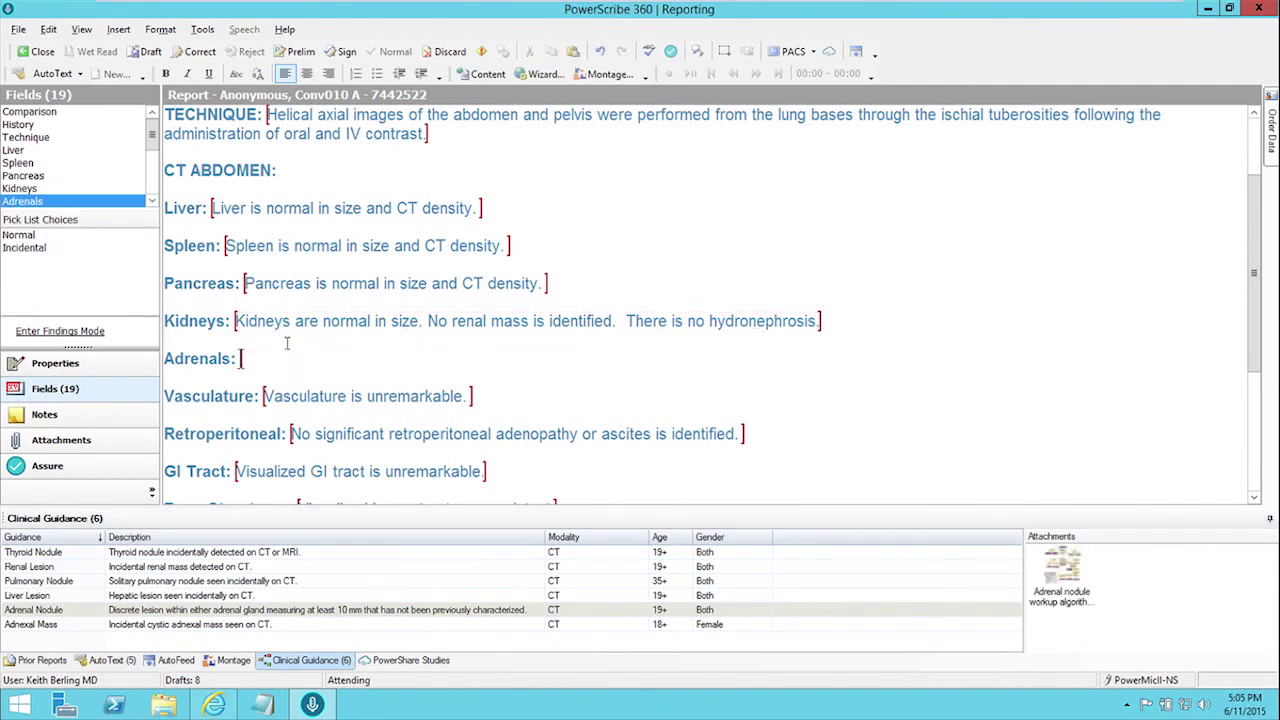
{"action": "double_click", "coordinate": [195, 614]}
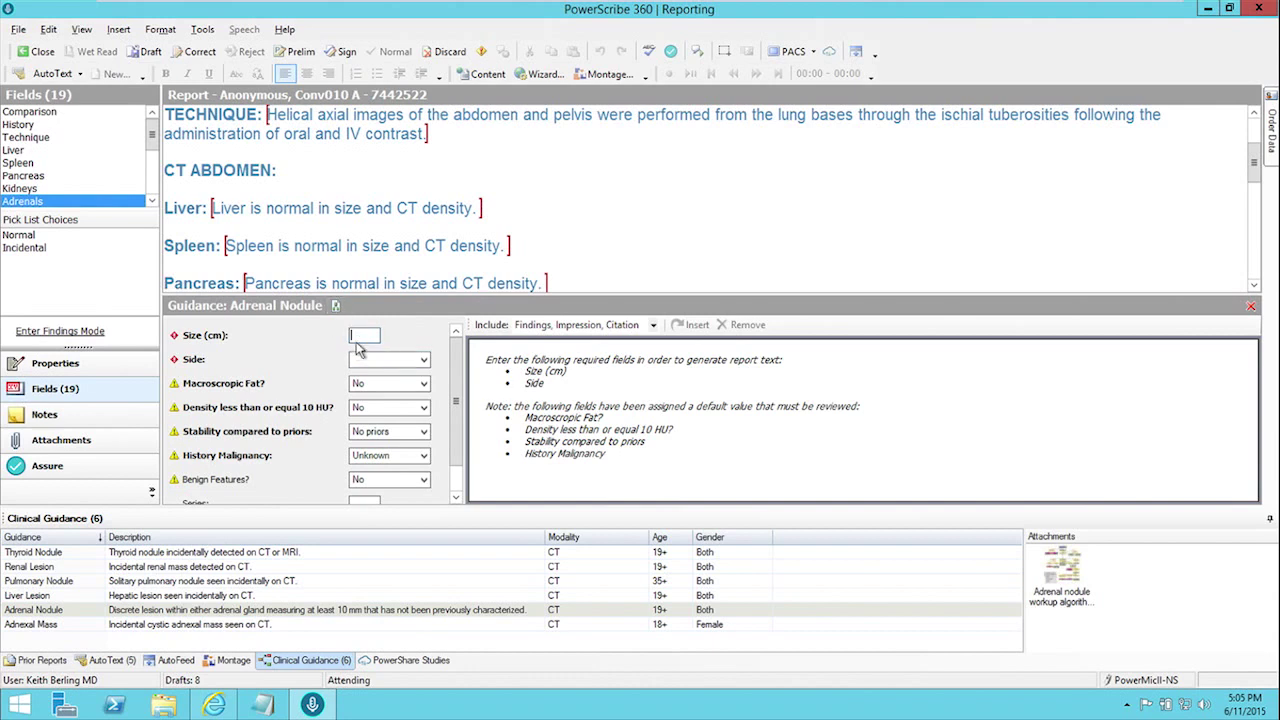
{"action": "left_click", "coordinate": [360, 336]}
{"action": "left_click", "coordinate": [398, 361]}
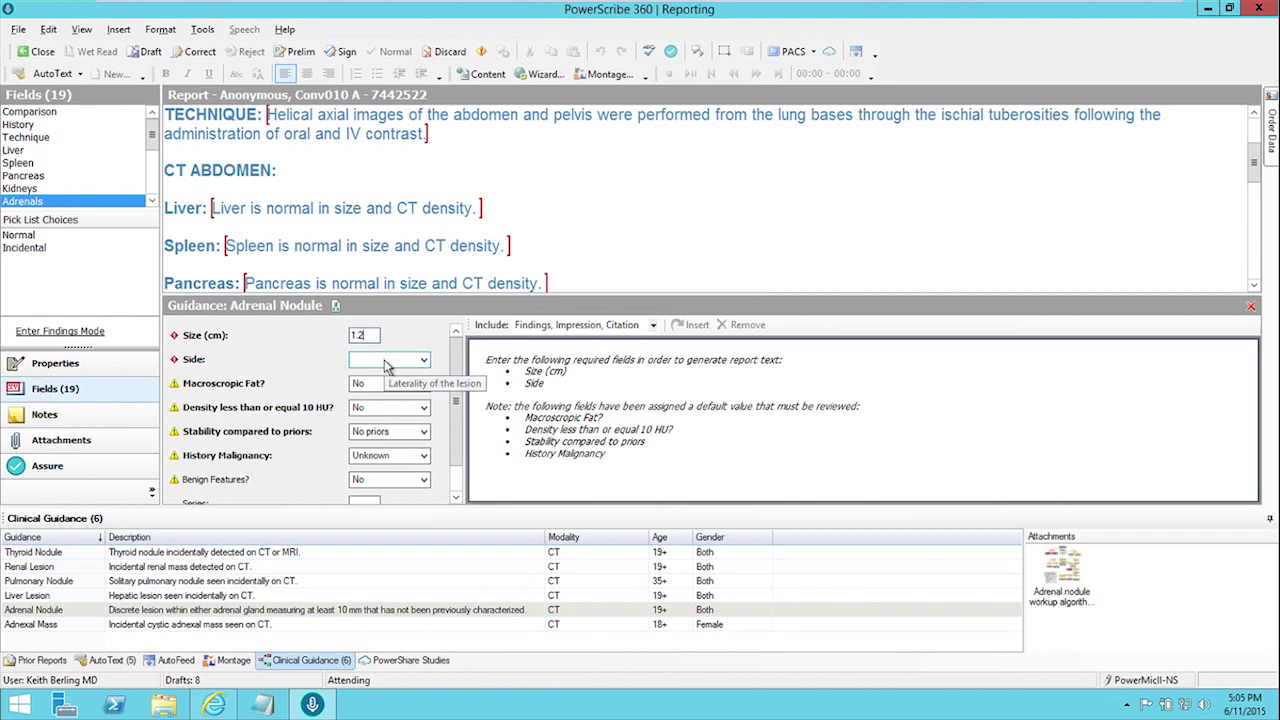
{"action": "left_click", "coordinate": [391, 388]}
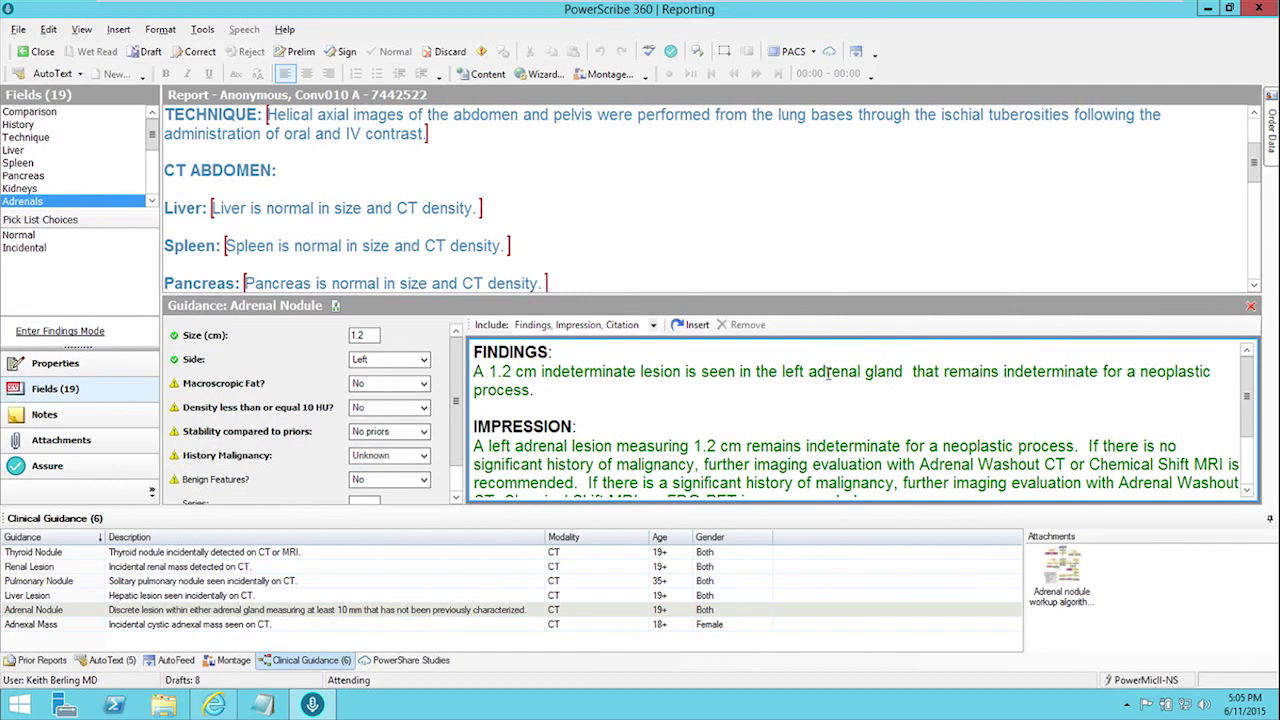
Review the generated findings and conditional impression sentences, and set Macroscopic Fat to No.
{"action": "left_click", "coordinate": [626, 412]}
{"action": "scroll", "coordinate": [626, 415], "scroll_direction": "down", "scroll_amount": 1}
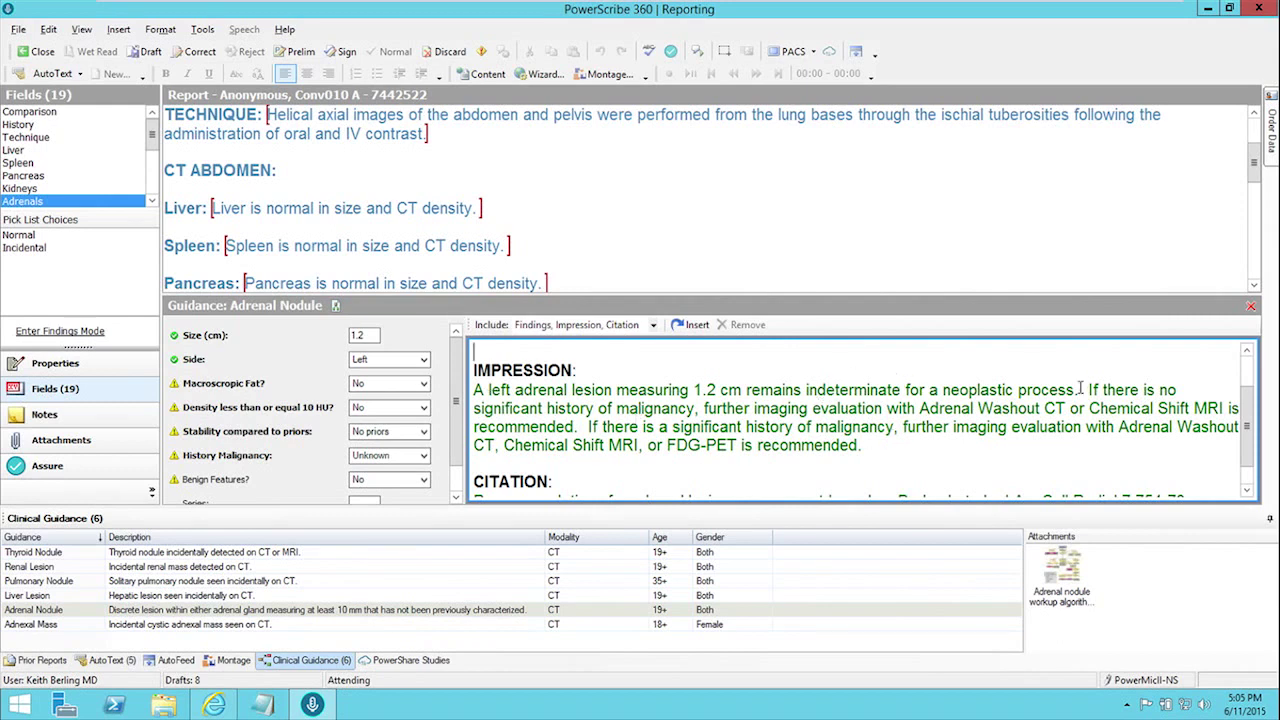
{"action": "left_click_drag", "start_coordinate": [1090, 389], "coordinate": [1074, 444]}
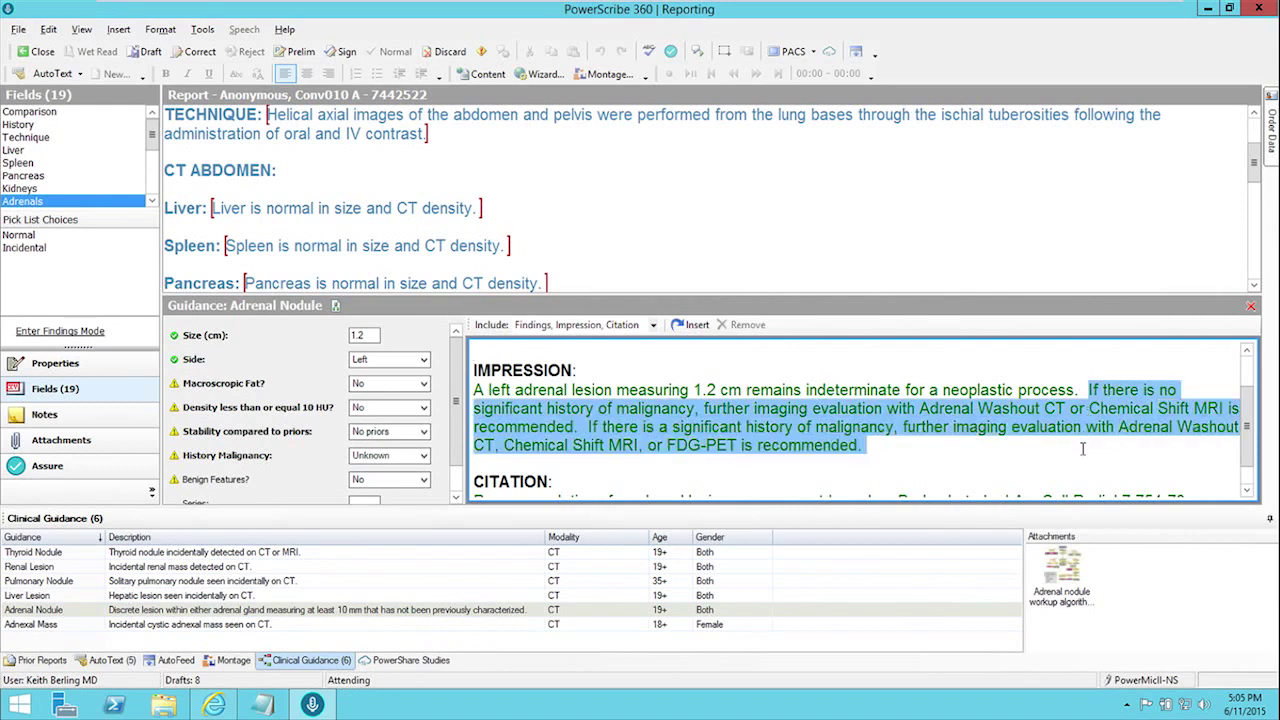
{"action": "left_click", "coordinate": [1007, 426]}
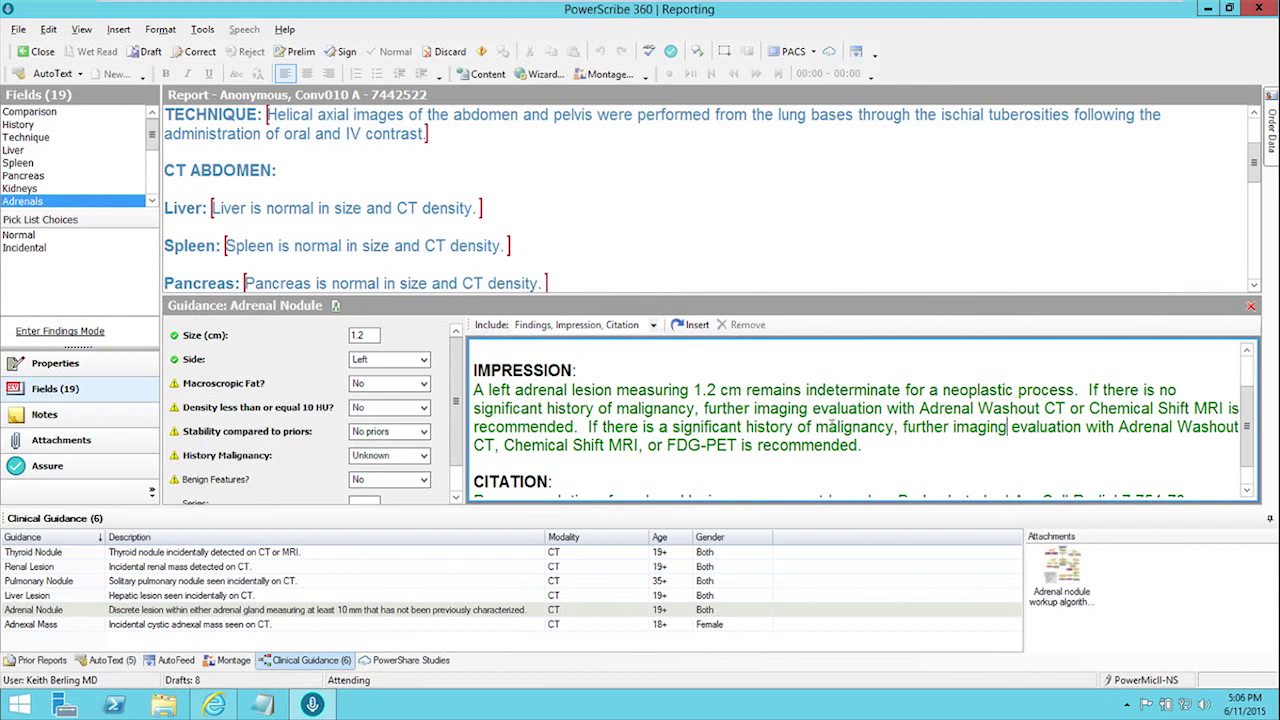
{"action": "scroll", "coordinate": [771, 408], "scroll_direction": "down", "scroll_amount": 1}
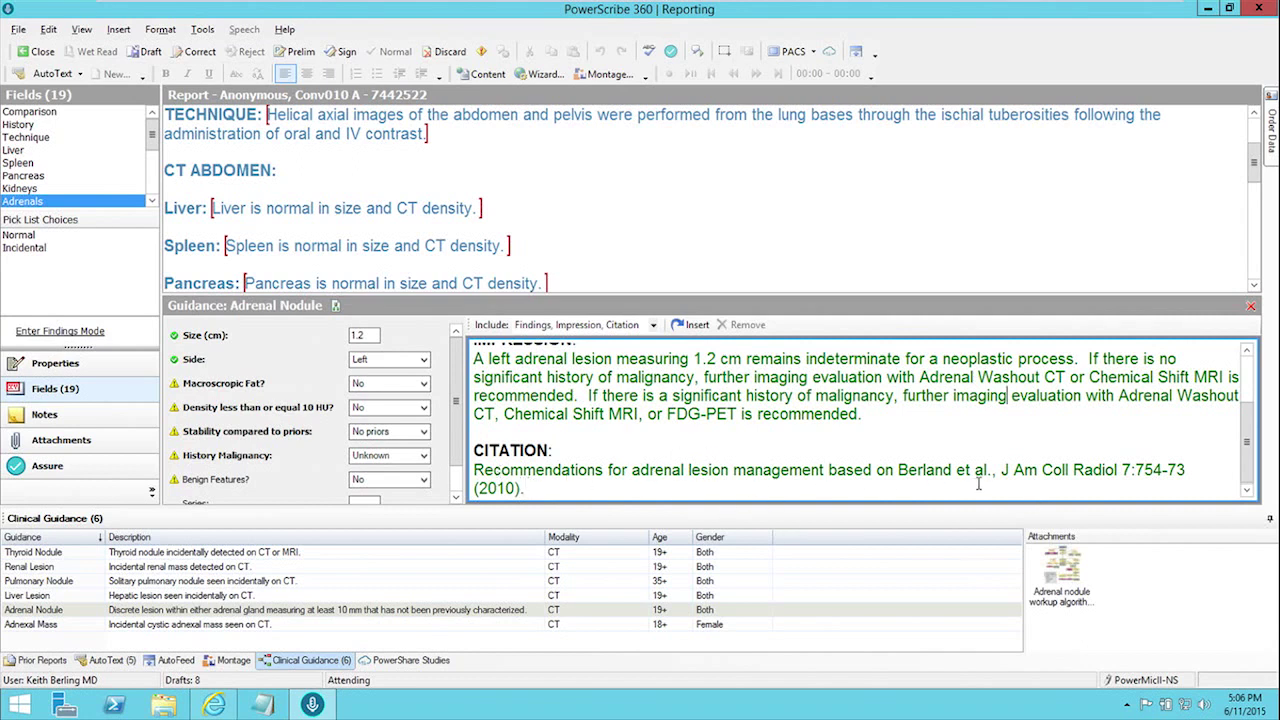
{"action": "left_click", "coordinate": [686, 326]}
{"action": "left_click", "coordinate": [422, 390]}
{"action": "left_click", "coordinate": [405, 405]}
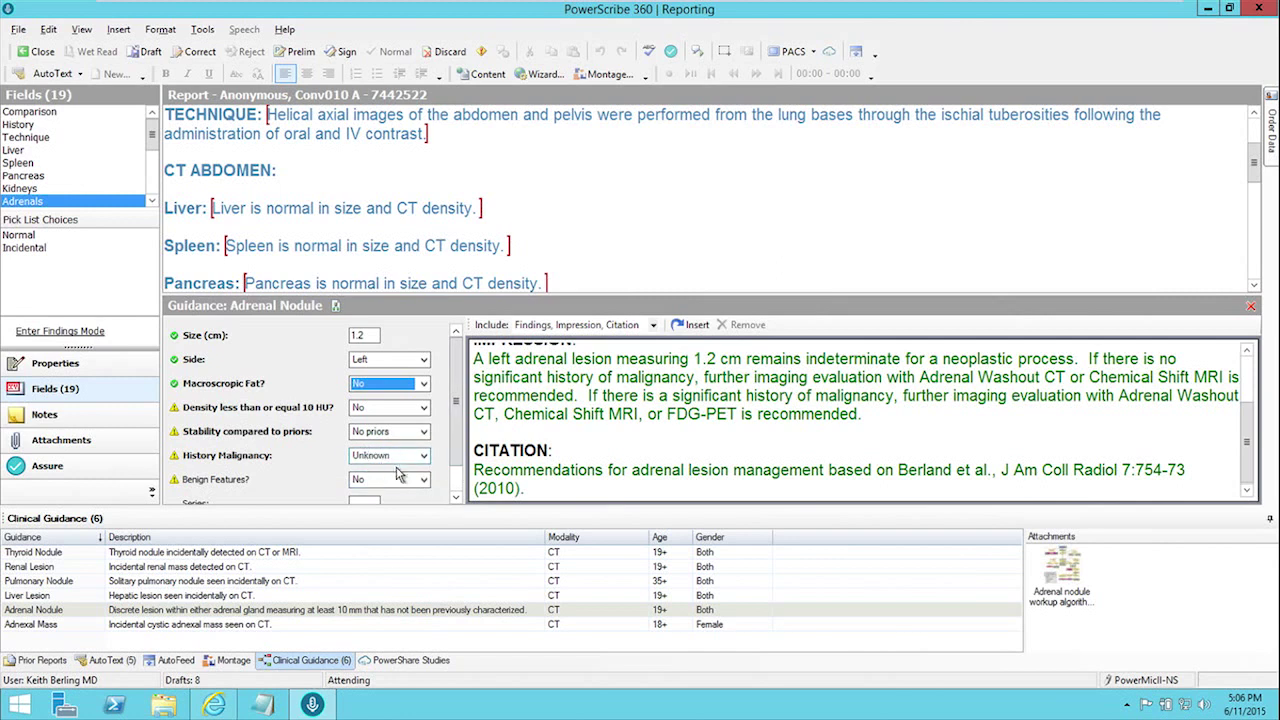
{"action": "left_click", "coordinate": [383, 387]}
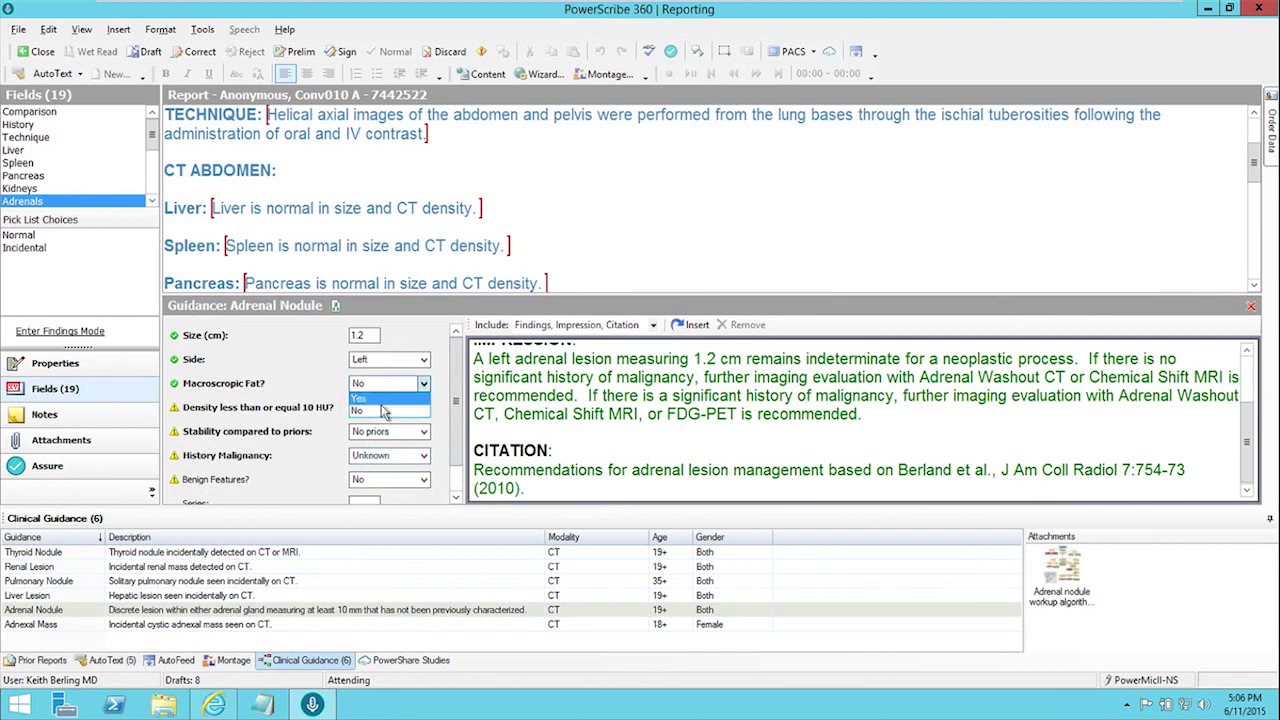
{"action": "left_click", "coordinate": [384, 399]}
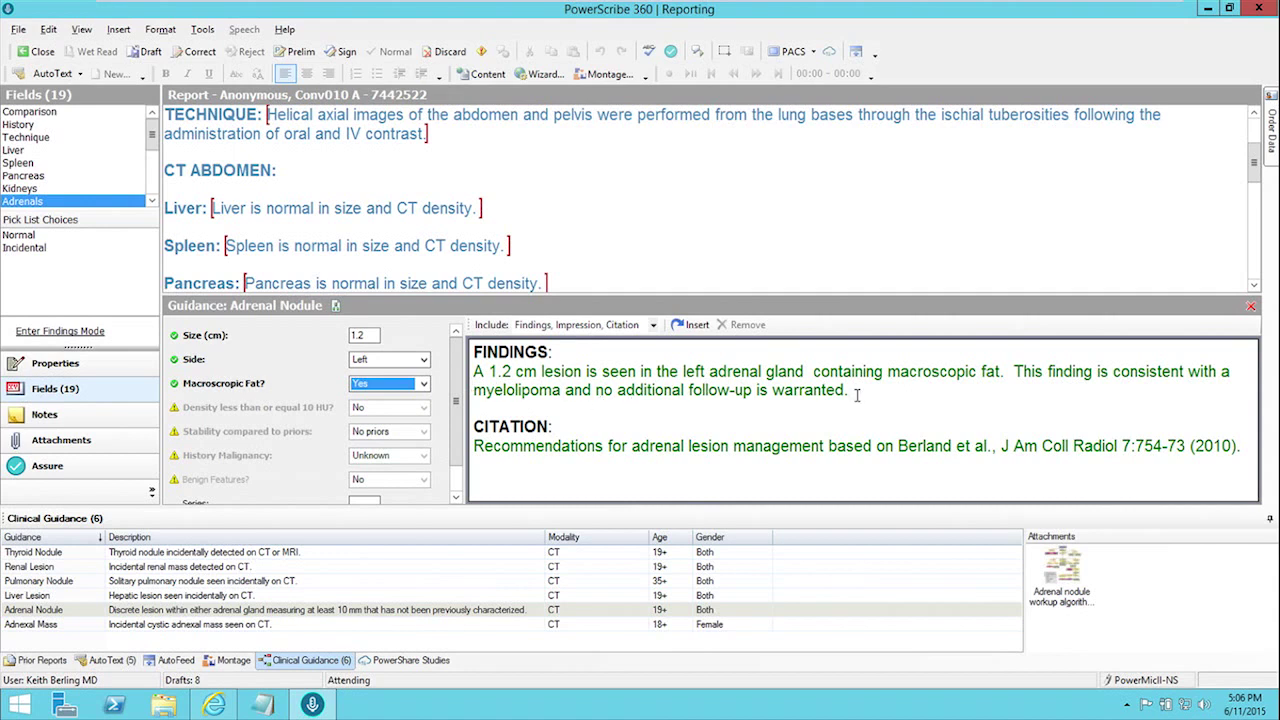
{"action": "left_click", "coordinate": [366, 386]}
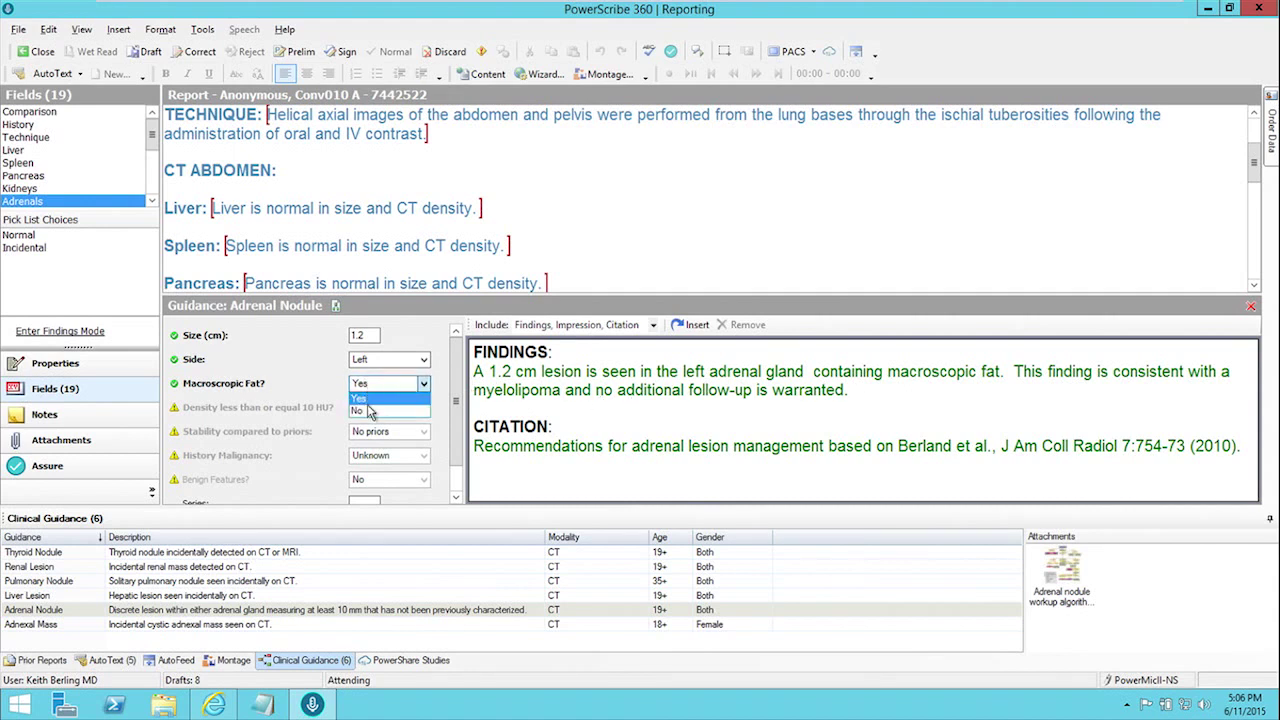
{"action": "left_click", "coordinate": [368, 410]}
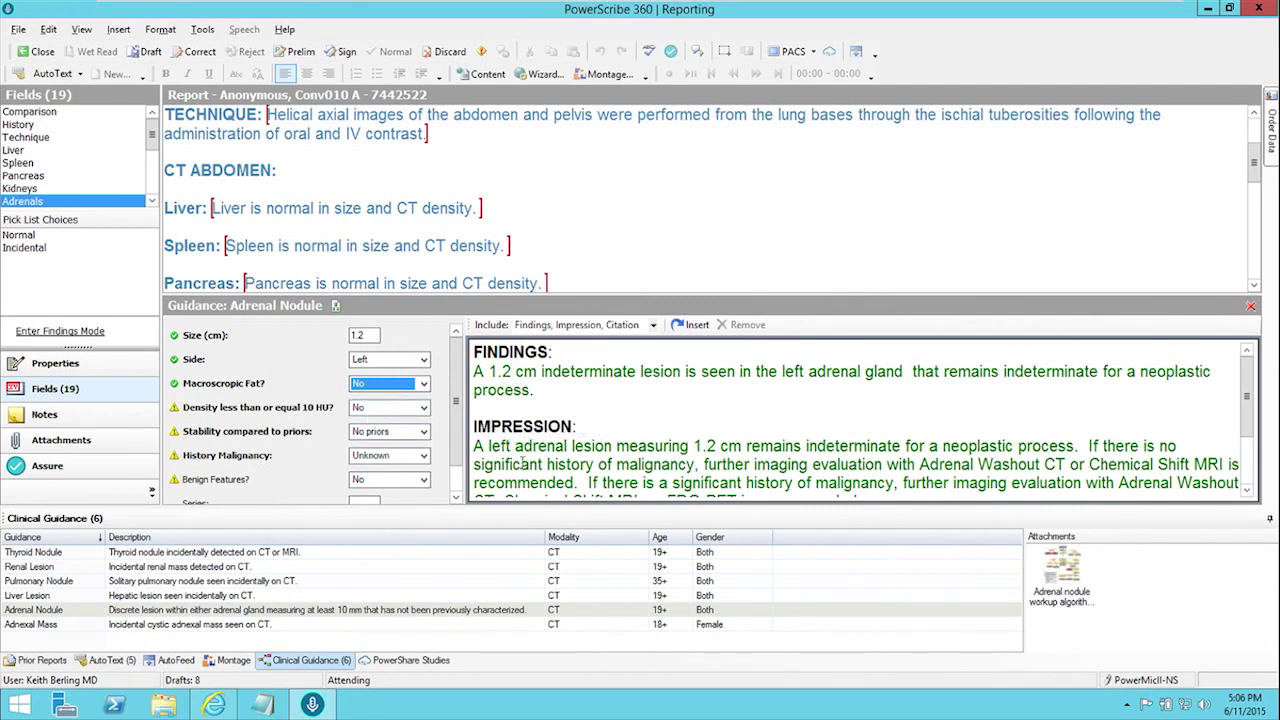
{"action": "left_click", "coordinate": [719, 410]}
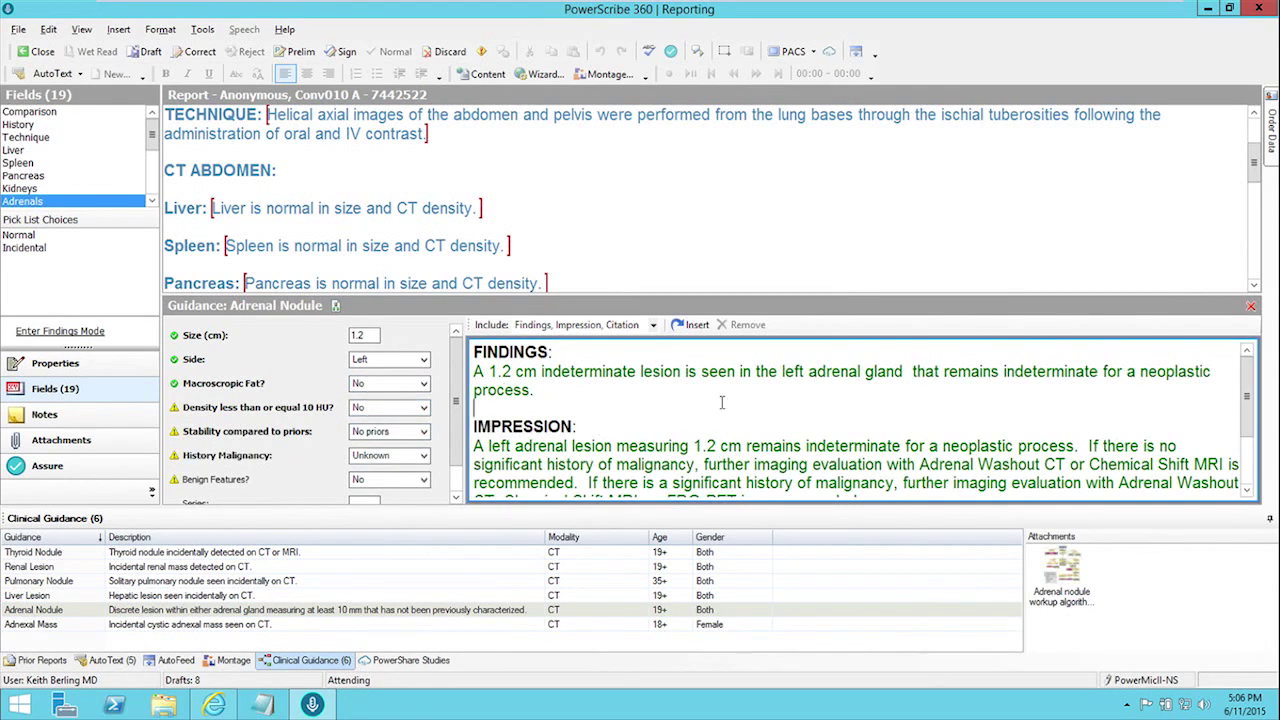
Insert the adrenal guidance text into the report and check the Adrenals field, Impression and Berland citation.
{"action": "scroll", "coordinate": [720, 430], "scroll_direction": "down", "scroll_amount": 3}
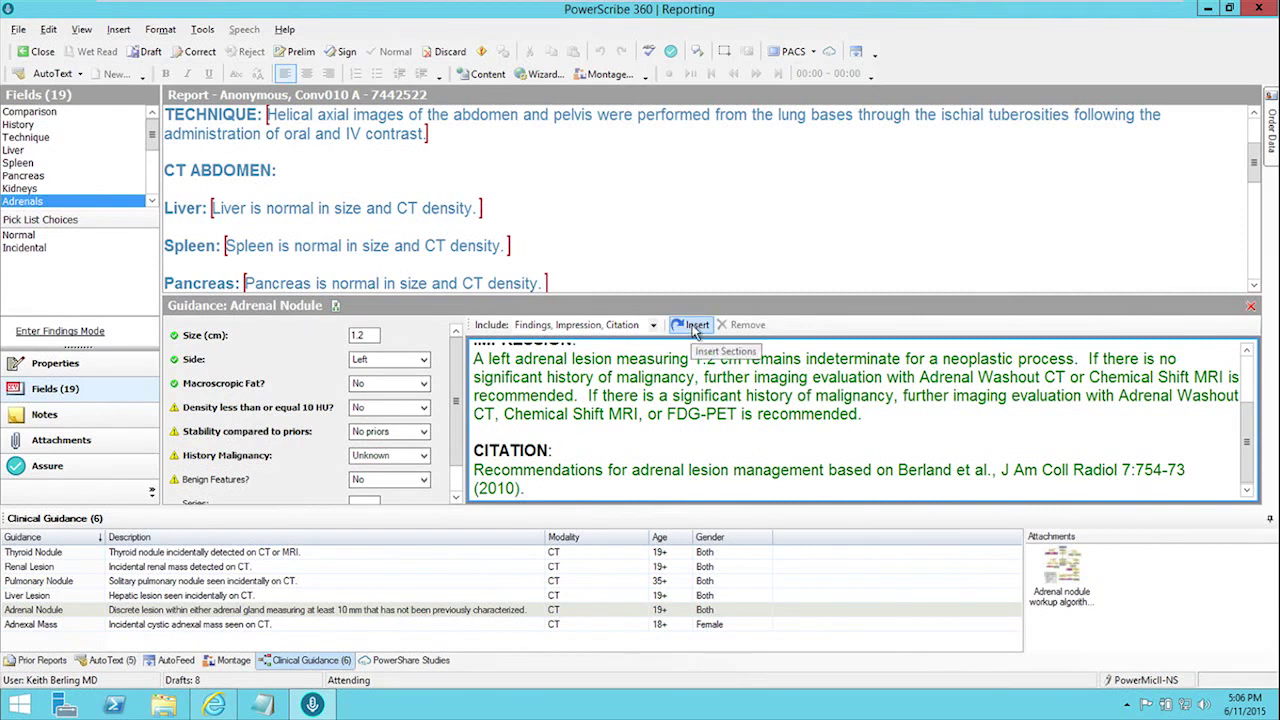
{"action": "left_click", "coordinate": [695, 326]}
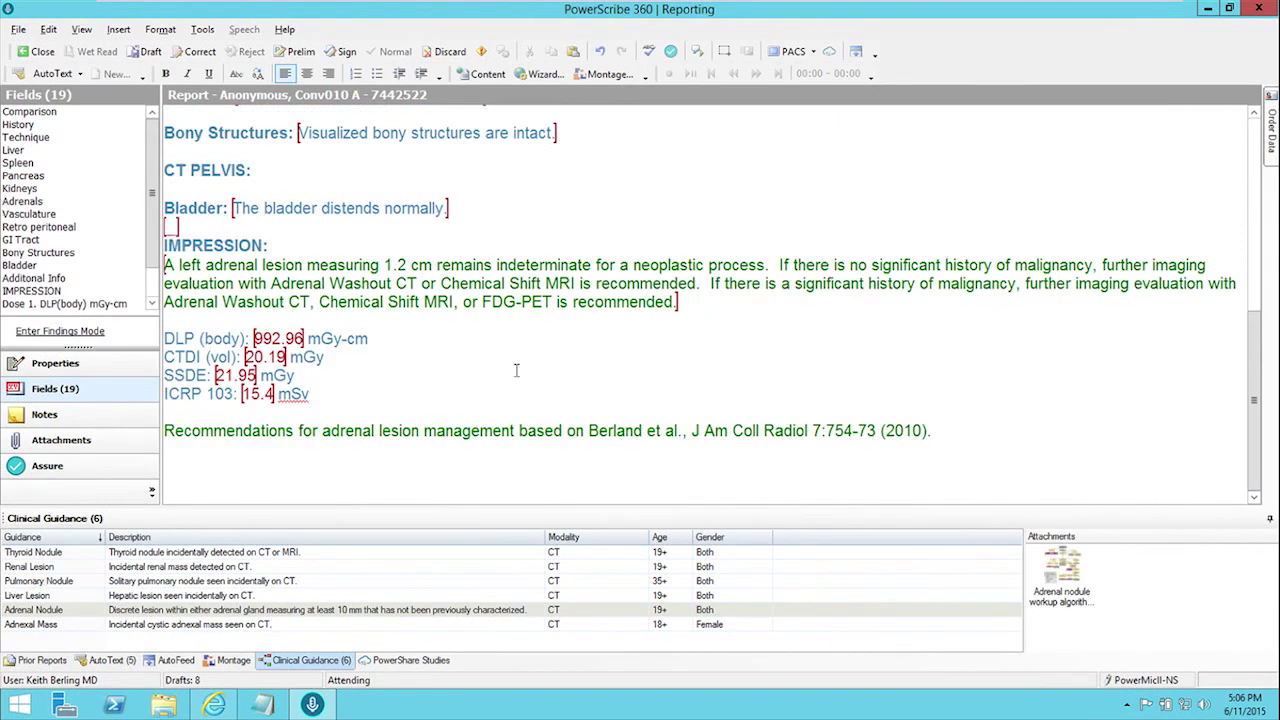
{"action": "scroll", "coordinate": [524, 251], "scroll_direction": "up", "scroll_amount": 3}
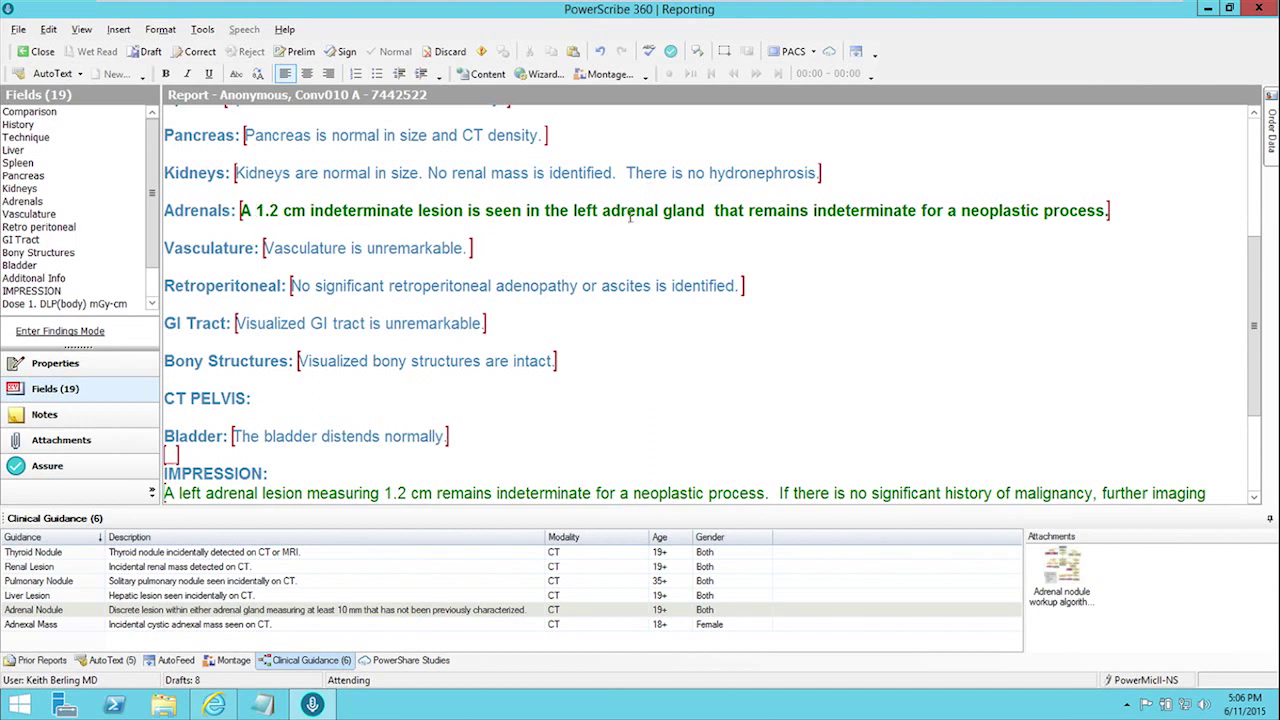
{"action": "scroll", "coordinate": [755, 369], "scroll_direction": "down", "scroll_amount": 3}
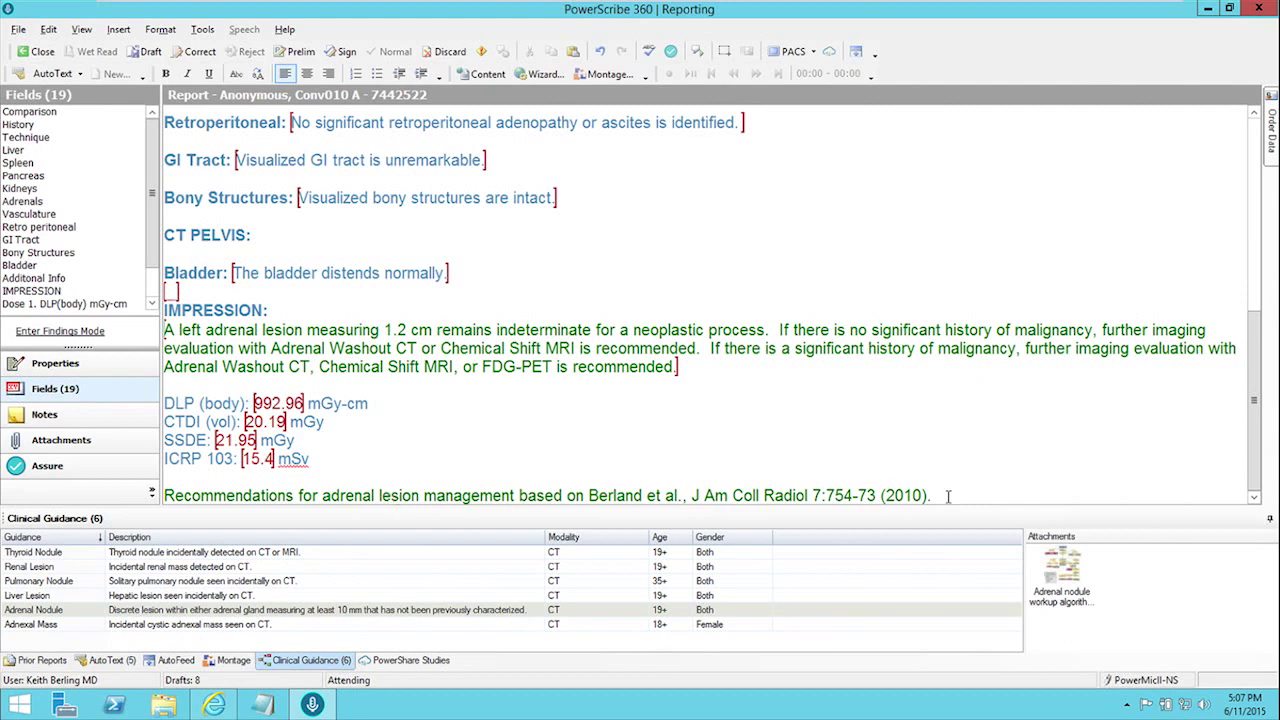
{"action": "scroll", "coordinate": [412, 427], "scroll_direction": "up", "scroll_amount": 4}
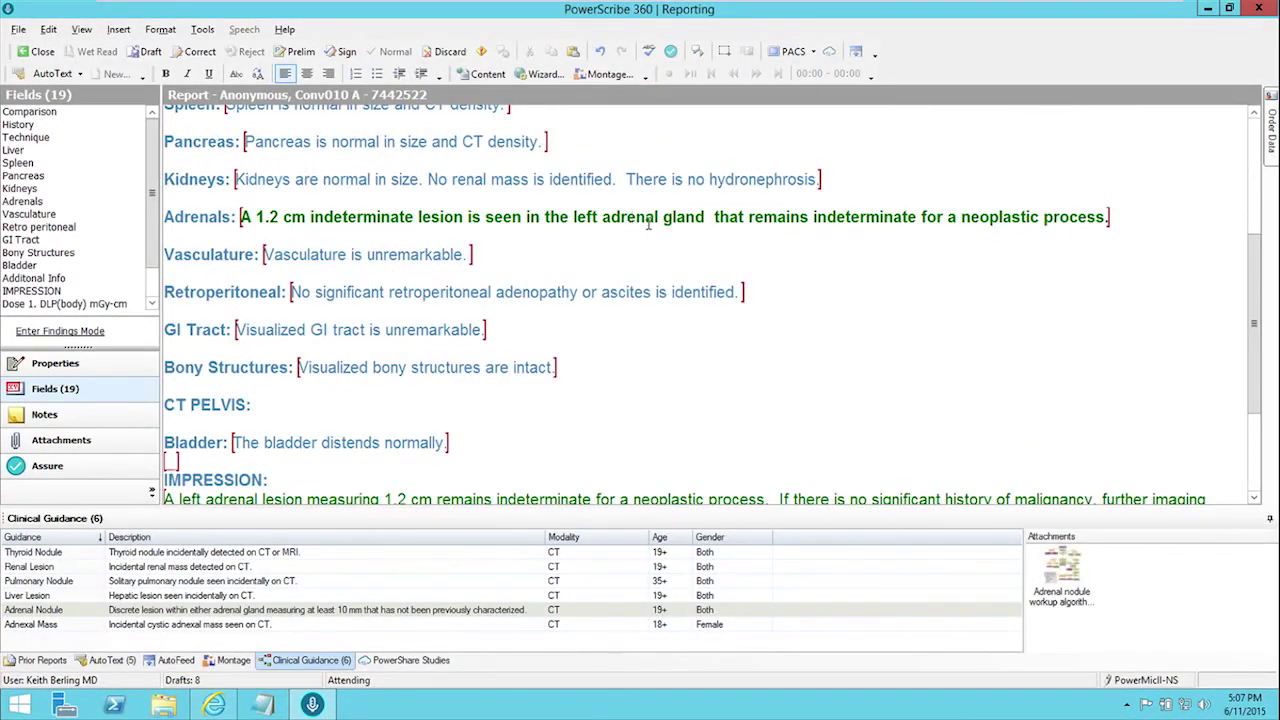
{"action": "left_click", "coordinate": [656, 216]}
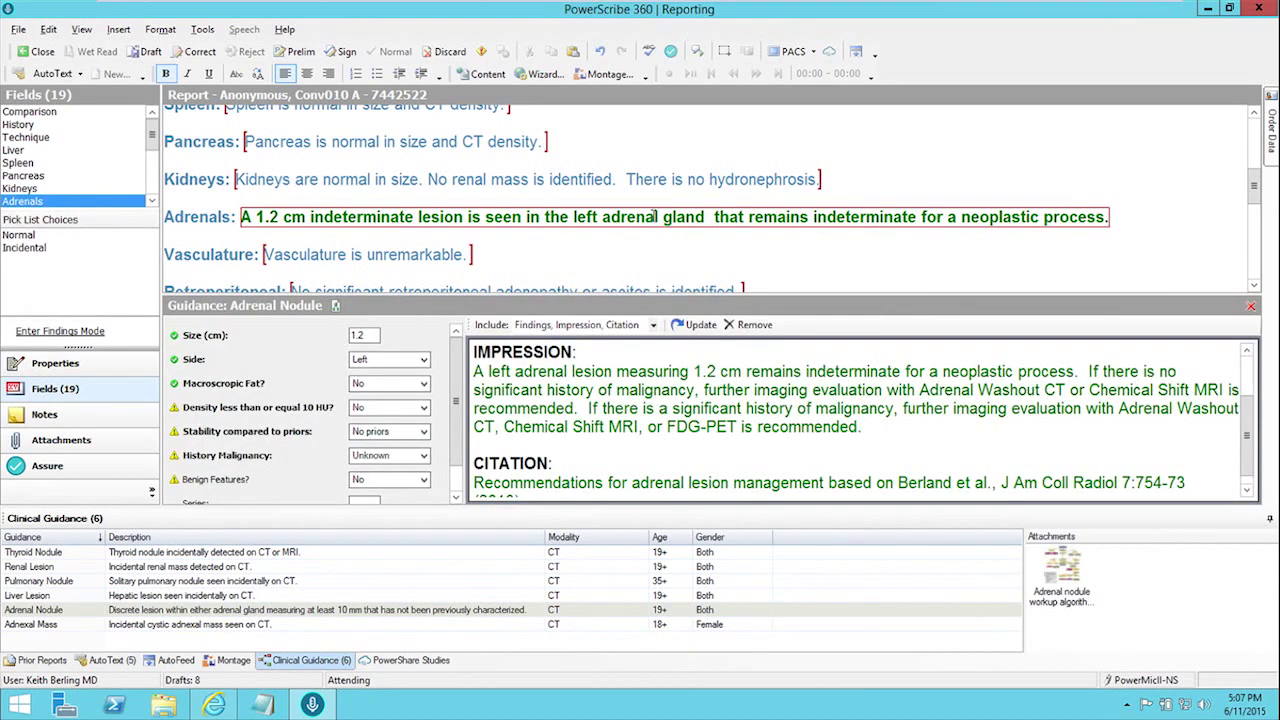
Set History Malignancy to Yes and update the report so FDG-PET joins the recommended imaging.
{"action": "left_click", "coordinate": [410, 457]}
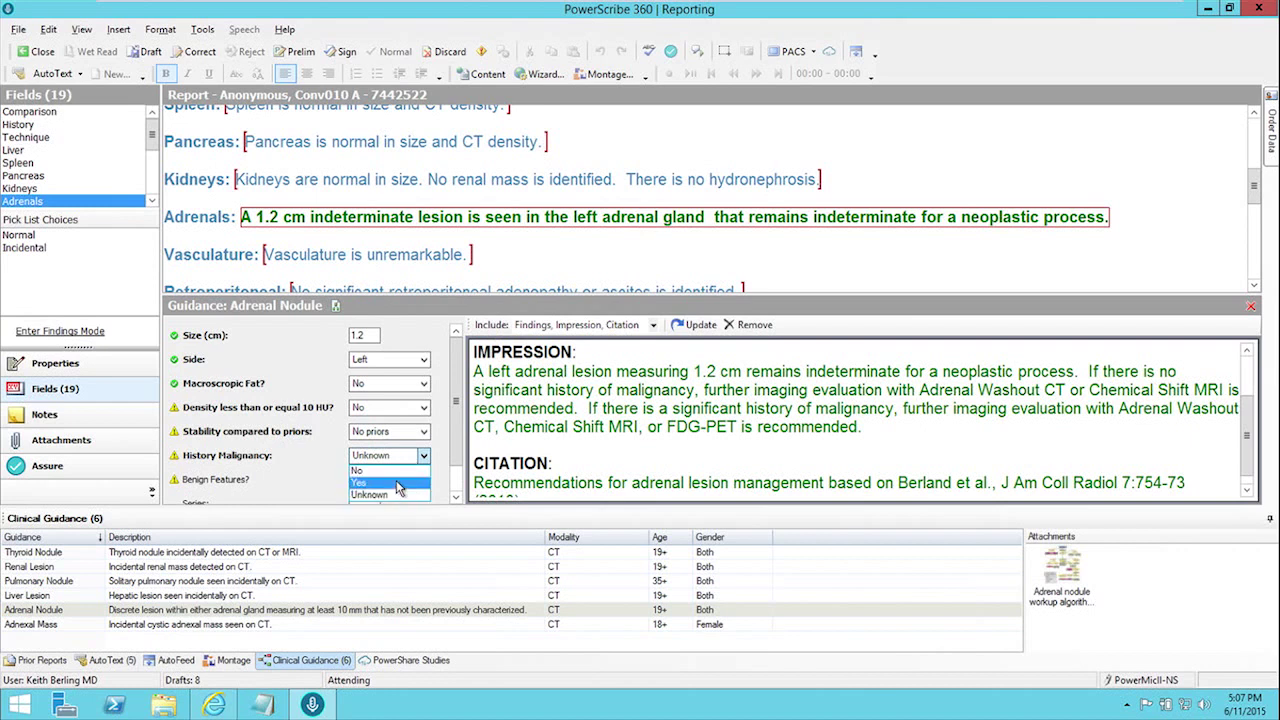
{"action": "left_click", "coordinate": [398, 484]}
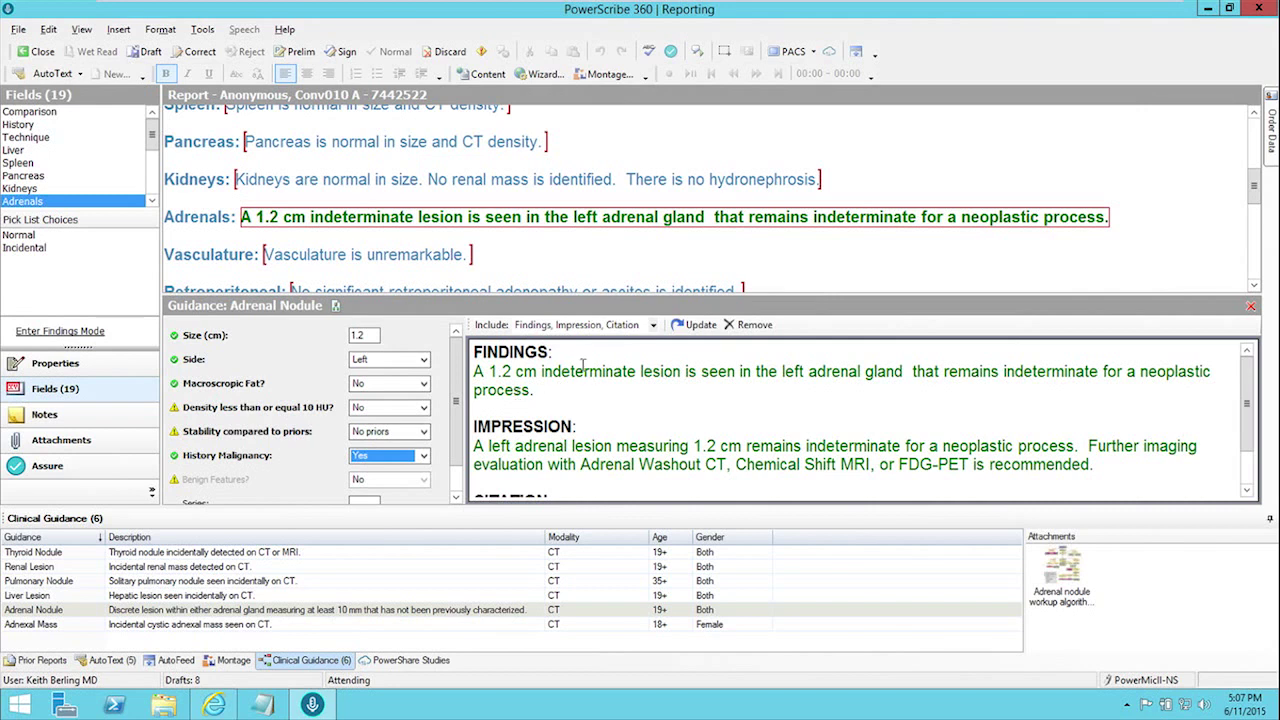
{"action": "left_click", "coordinate": [584, 370]}
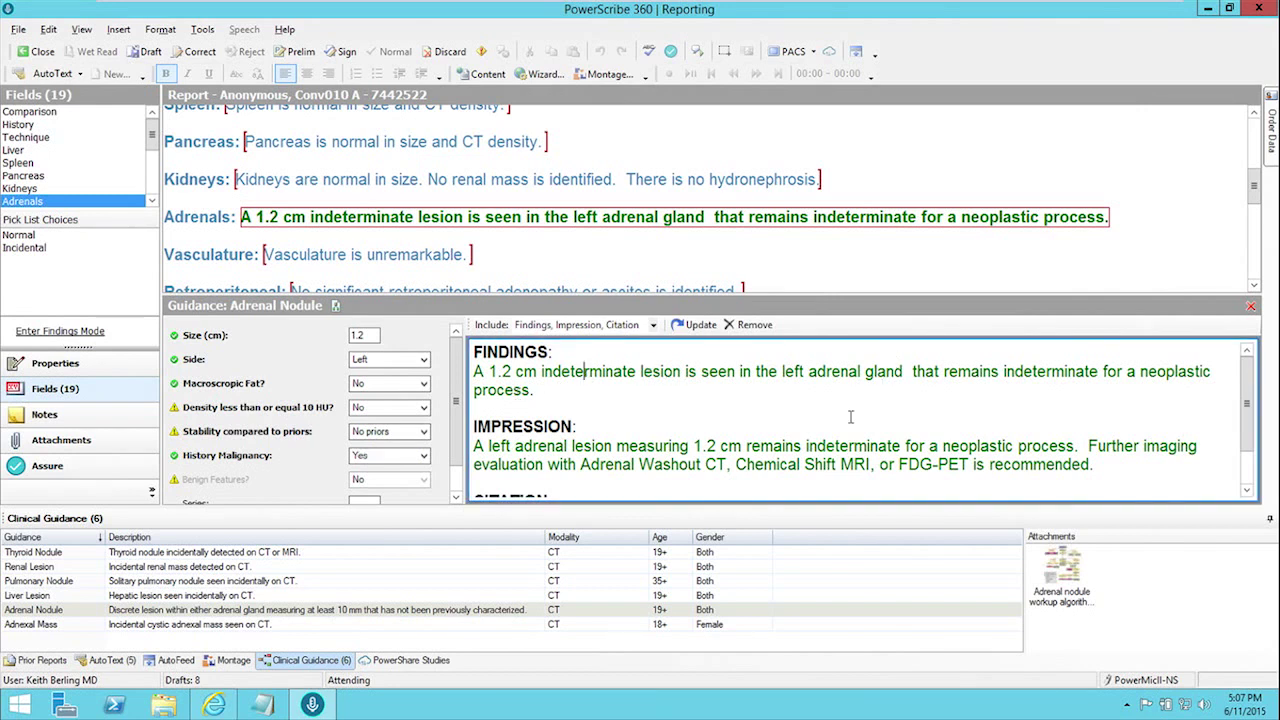
{"action": "scroll", "coordinate": [850, 416], "scroll_direction": "down", "scroll_amount": 2}
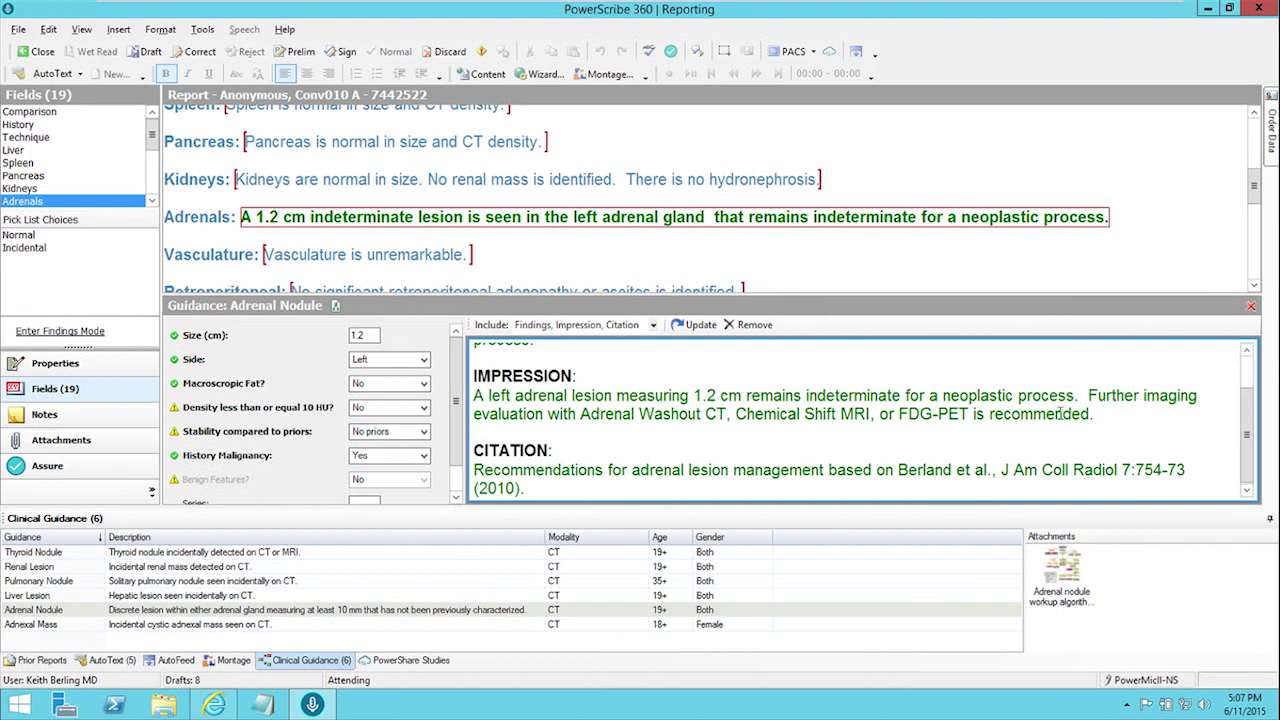
{"action": "left_click", "coordinate": [703, 325]}
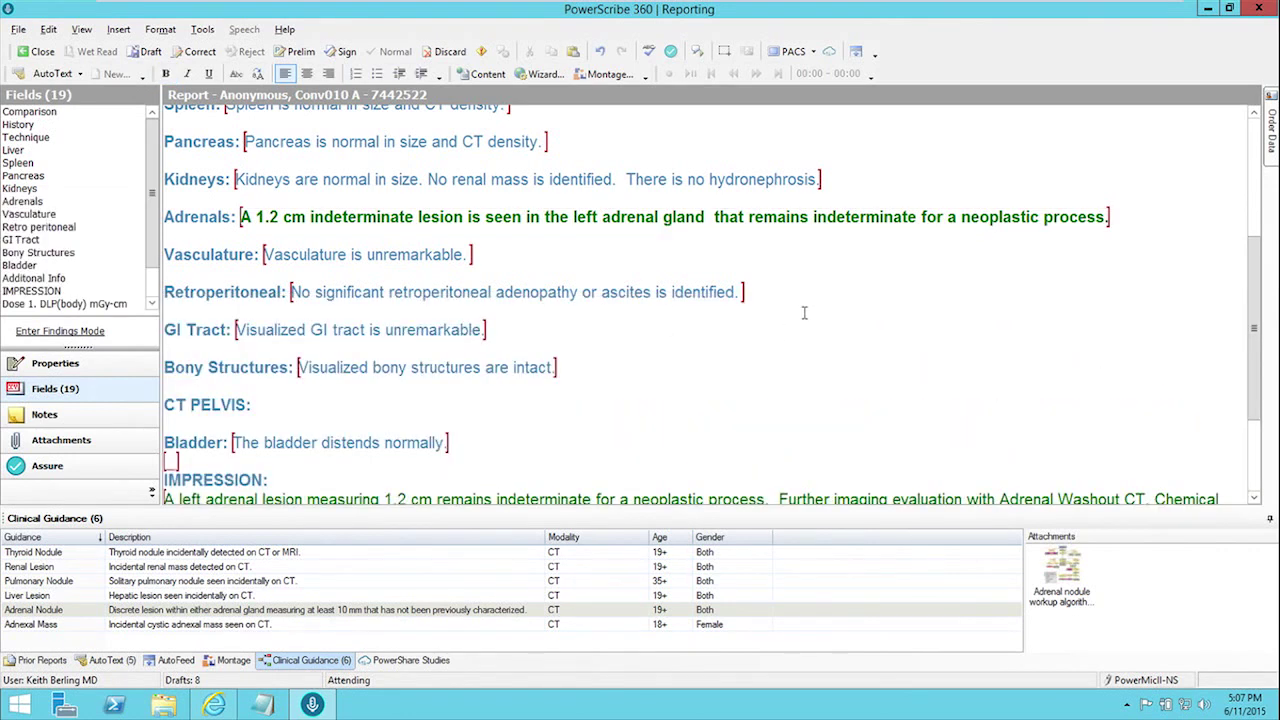
{"action": "scroll", "coordinate": [625, 262], "scroll_direction": "down", "scroll_amount": 3}
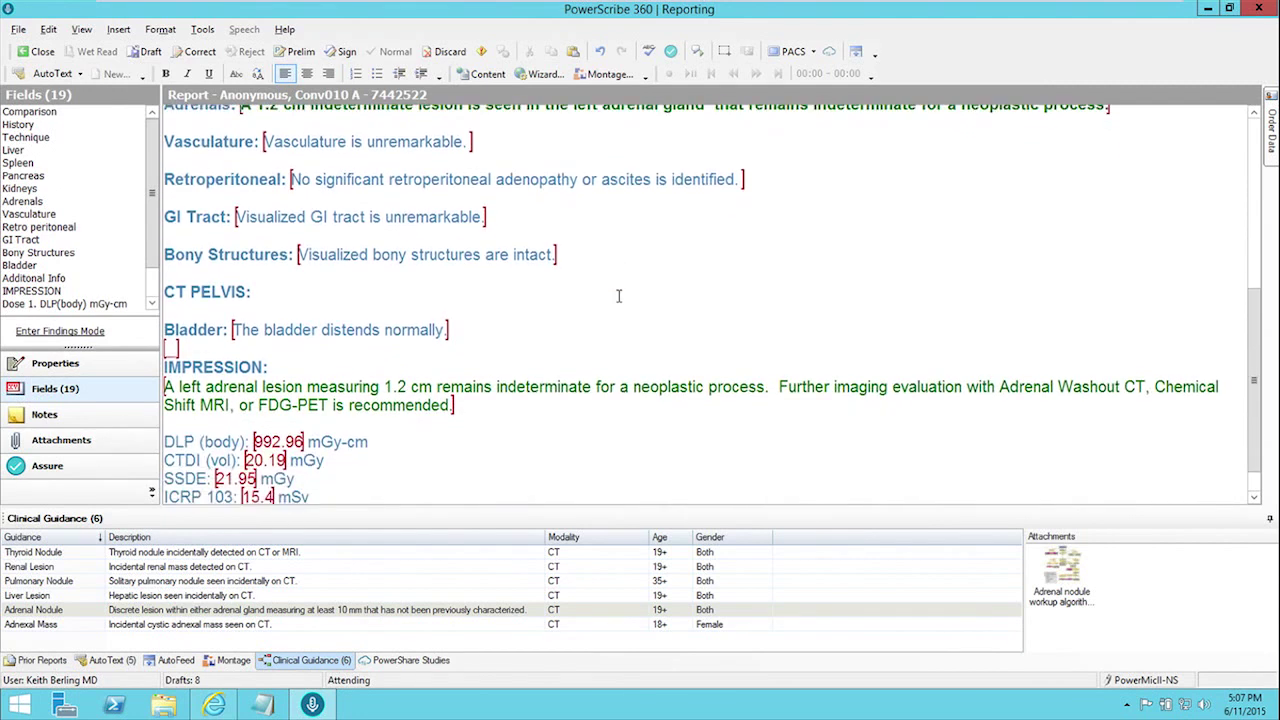